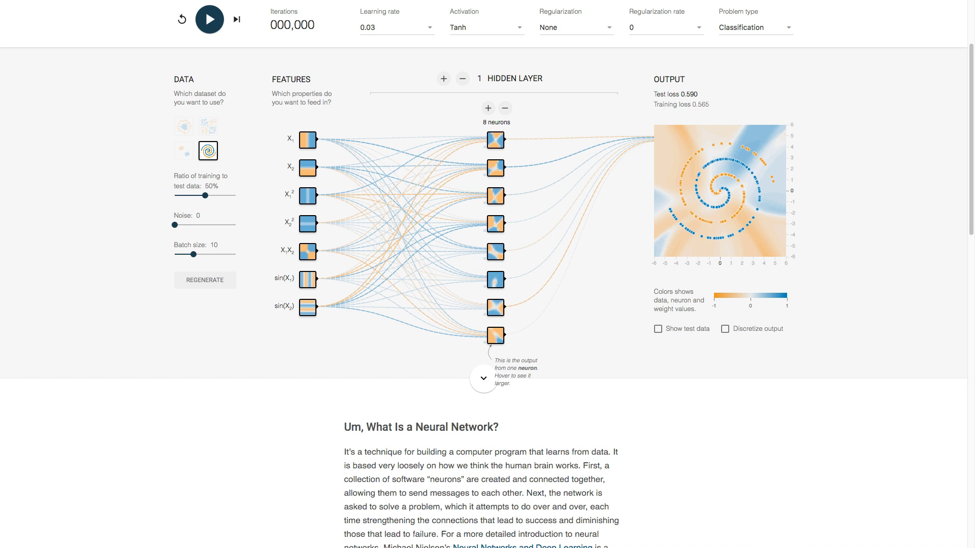
Step: Run training for about 240 iterations until the boundary traces both spiral arms
left_click(212, 28)
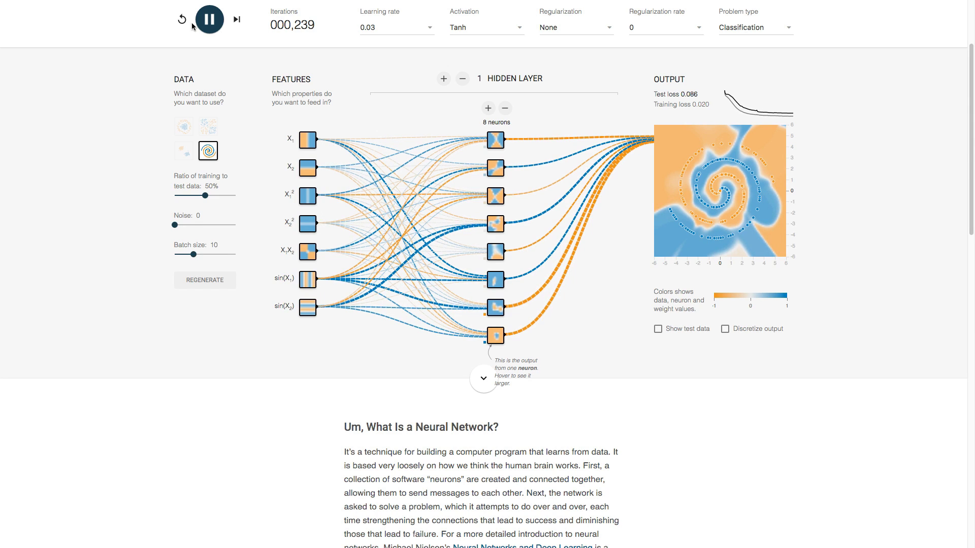
Step: Pause training and add five hidden layers so the network has six
left_click(205, 23)
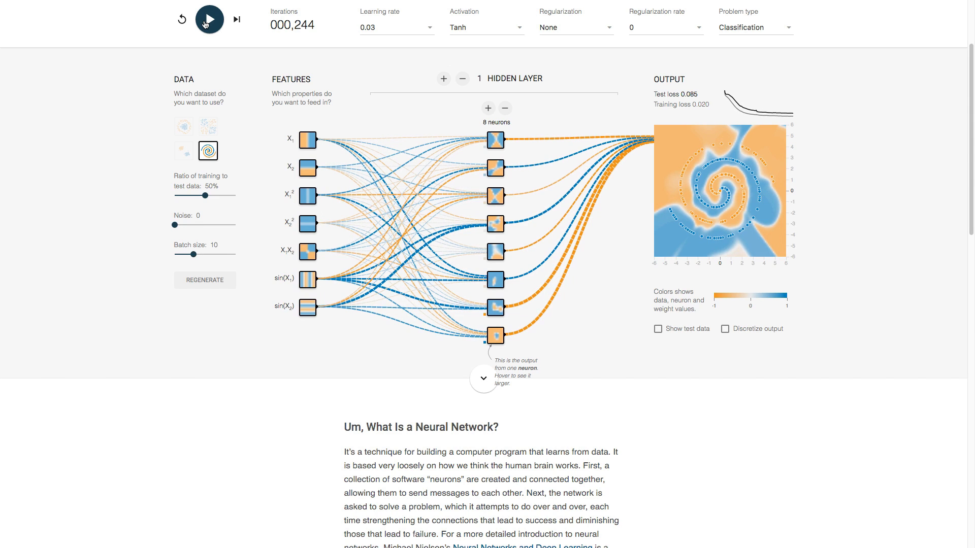
left_click(443, 79)
left_click(443, 79)
left_click(443, 79)
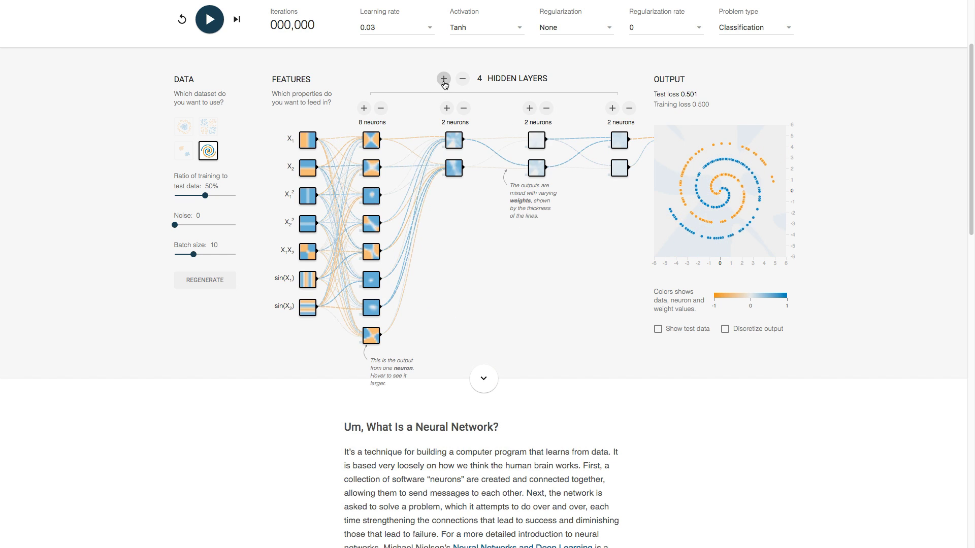
left_click(443, 80)
left_click(443, 80)
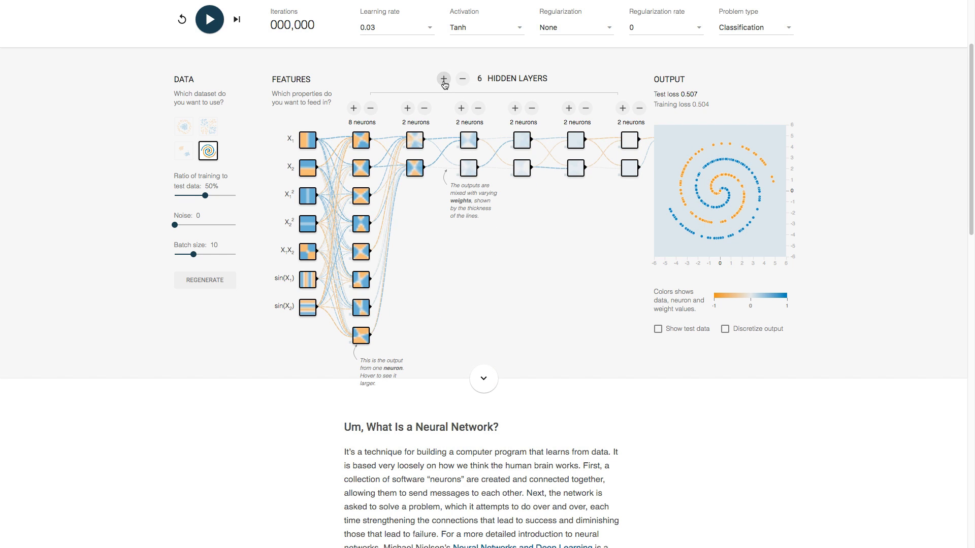
Step: Grow the second and third hidden layers to 8 neurons each
left_click(406, 109)
left_click(406, 109)
left_click(406, 109)
left_click(406, 109)
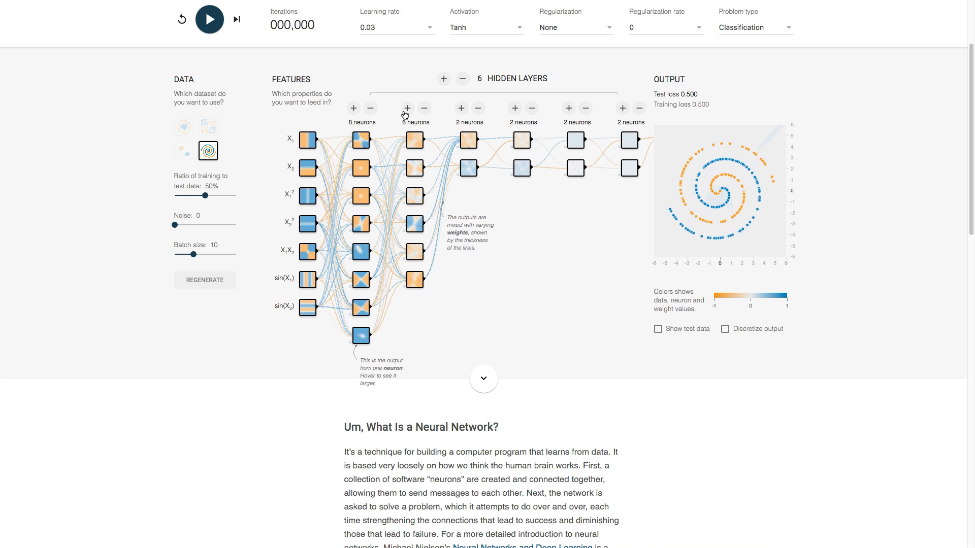
left_click(406, 109)
left_click(406, 109)
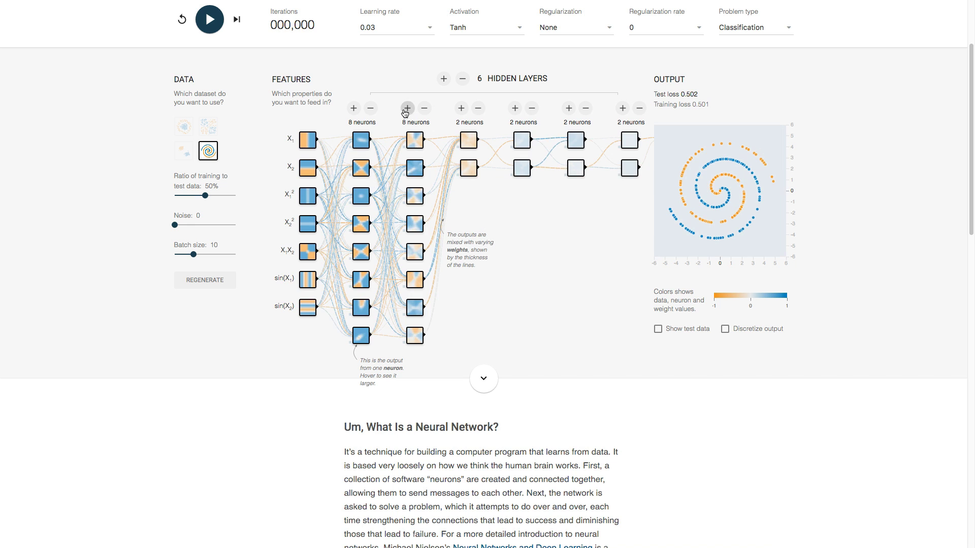
left_click(461, 108)
left_click(461, 108)
left_click(461, 108)
left_click(461, 109)
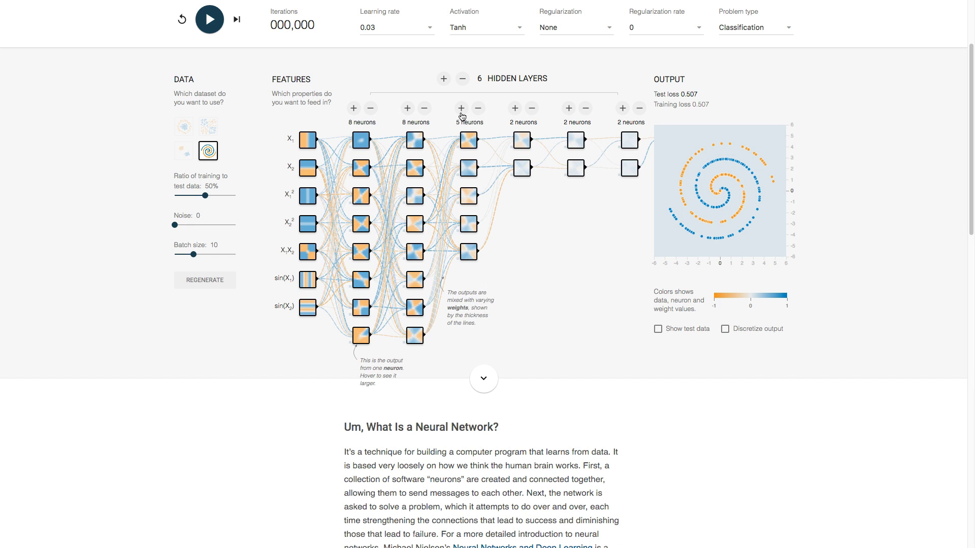
left_click(461, 109)
left_click(461, 108)
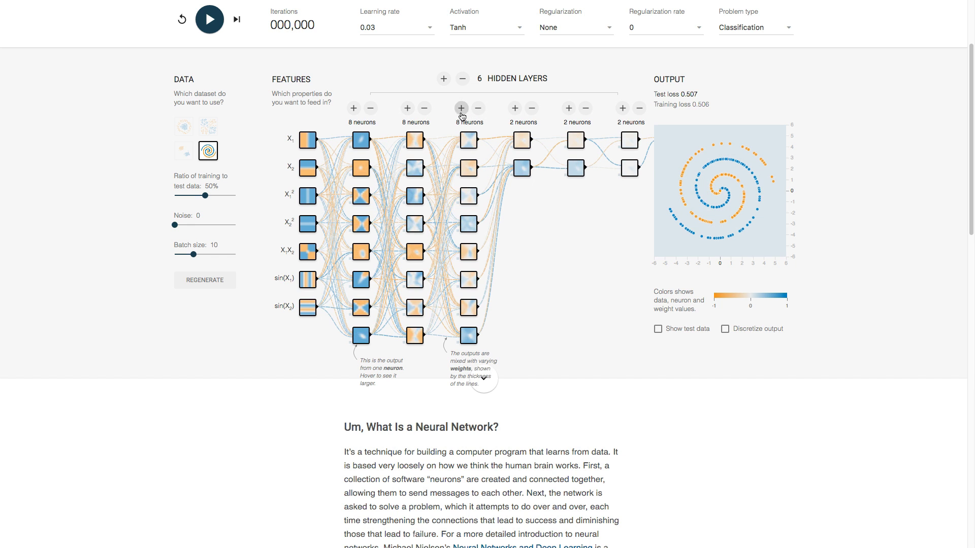
Step: Grow the fourth, fifth and sixth hidden layers to 8 neurons each
left_click(515, 109)
left_click(514, 108)
left_click(515, 109)
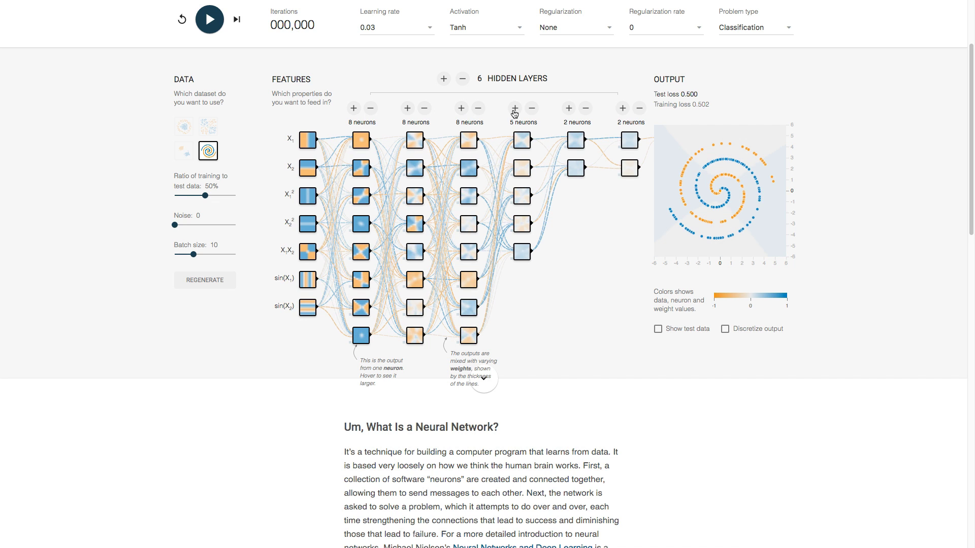
left_click(515, 109)
left_click(515, 108)
left_click(514, 108)
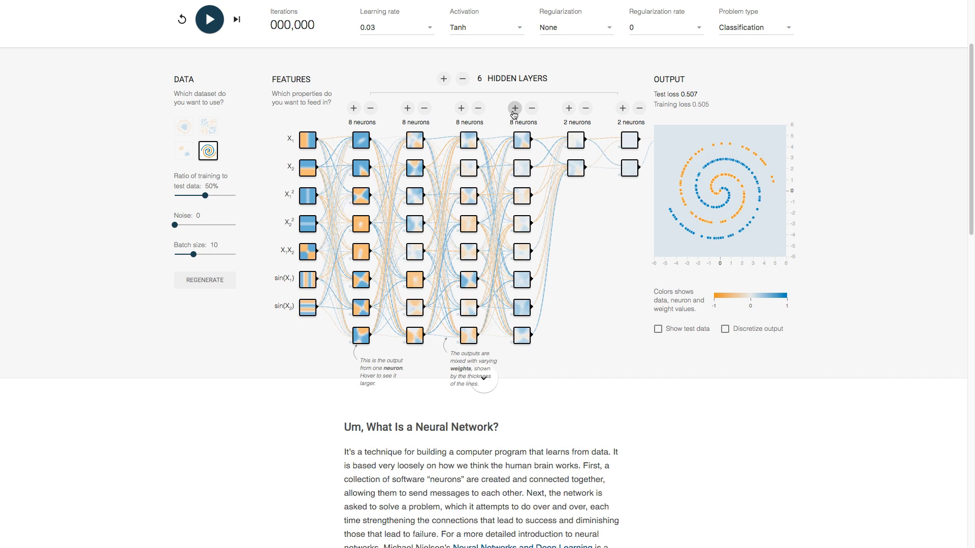
left_click(568, 108)
left_click(568, 109)
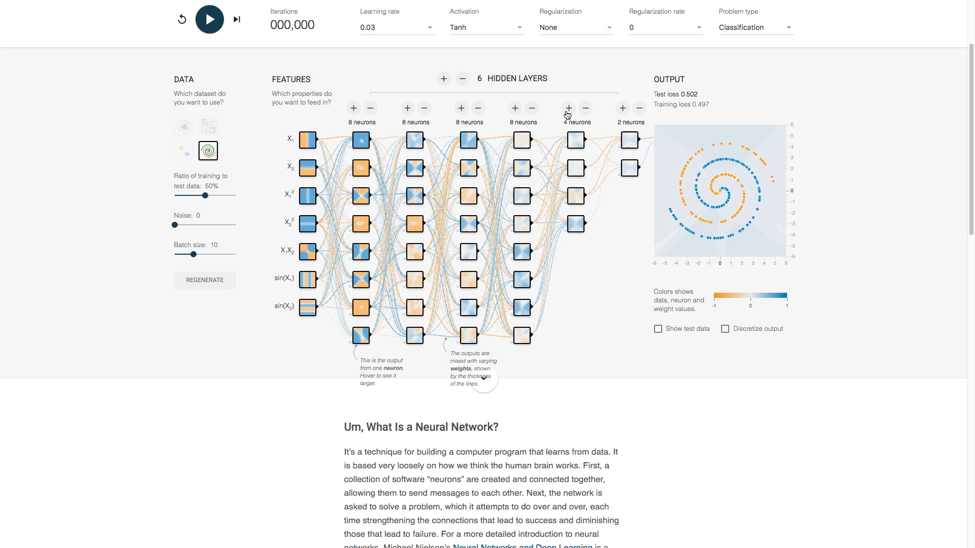
left_click(568, 109)
left_click(568, 108)
left_click(568, 109)
left_click(568, 109)
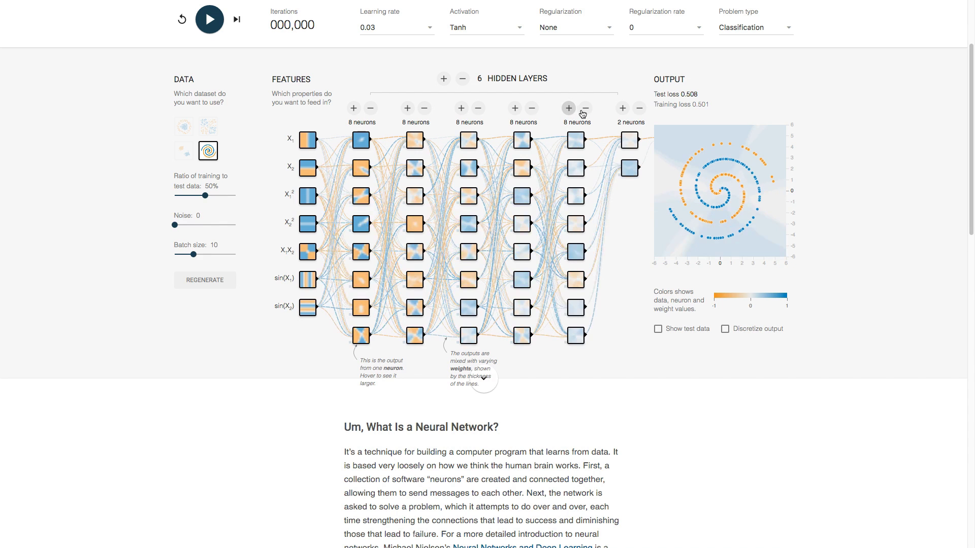
left_click(622, 109)
left_click(622, 109)
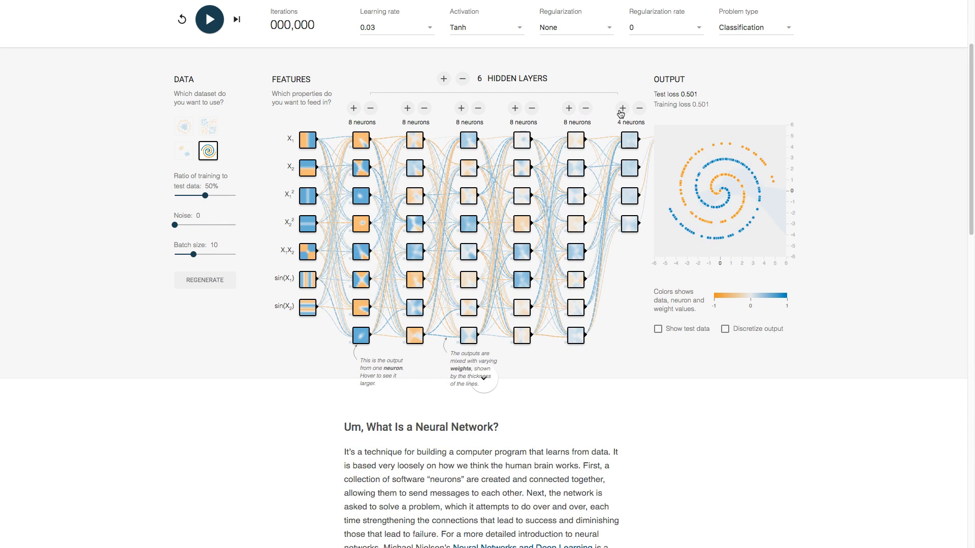
left_click(621, 109)
left_click(621, 110)
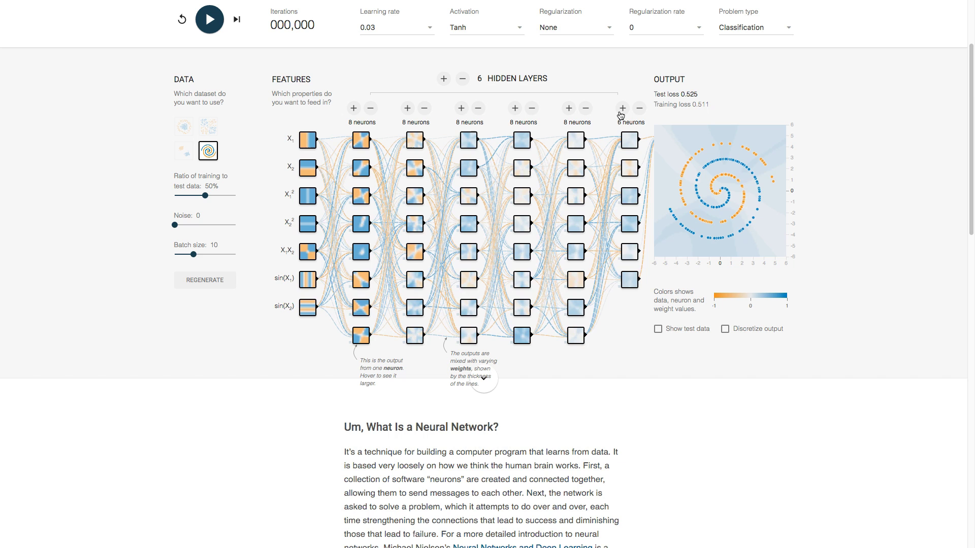
left_click(622, 109)
left_click(622, 108)
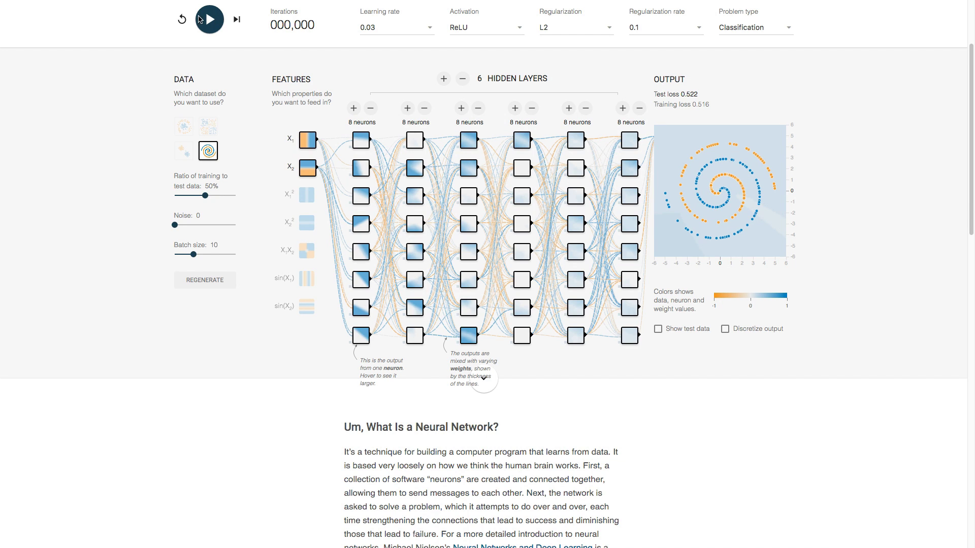
Step: Reinitialize the weights, giving starting losses of 0.525 test and 0.524 training
left_click(183, 21)
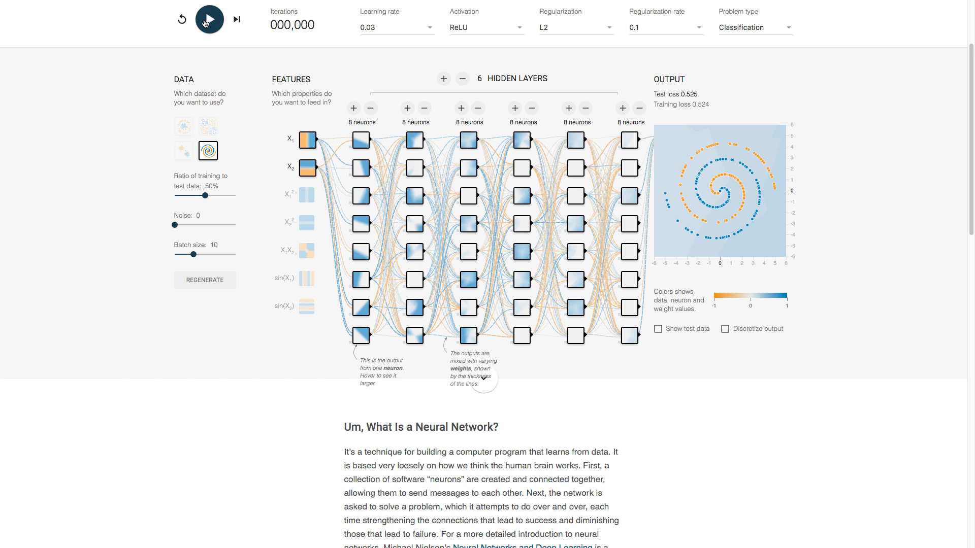
Step: Train the six-layer ReLU network for roughly 350 iterations on the spiral data
left_click(210, 20)
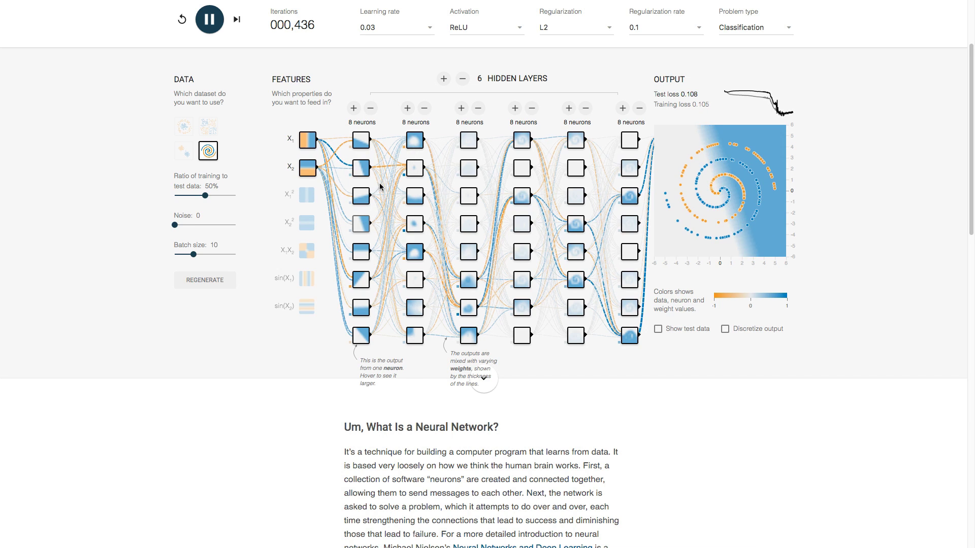
Step: Inspect a connection's weight value while the deep network keeps training
mouse_move(373, 188)
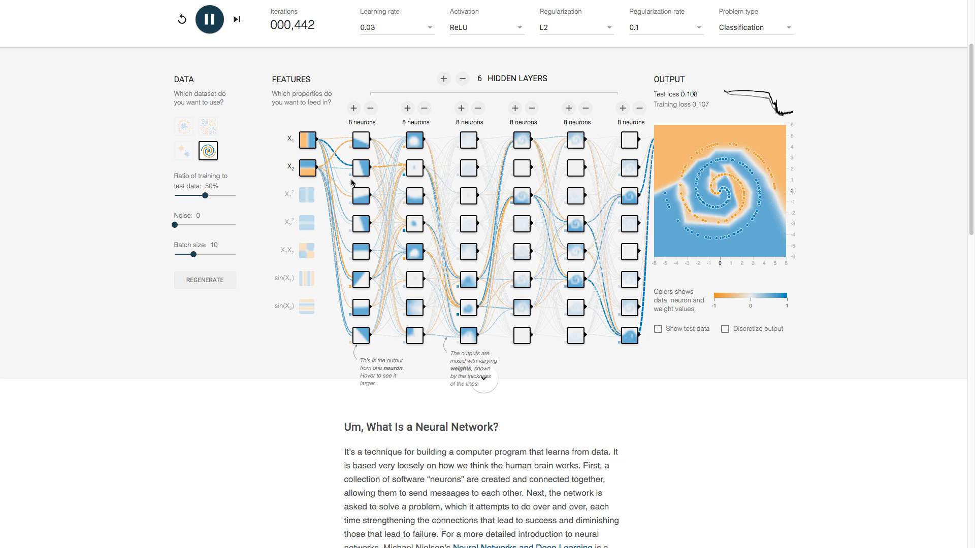